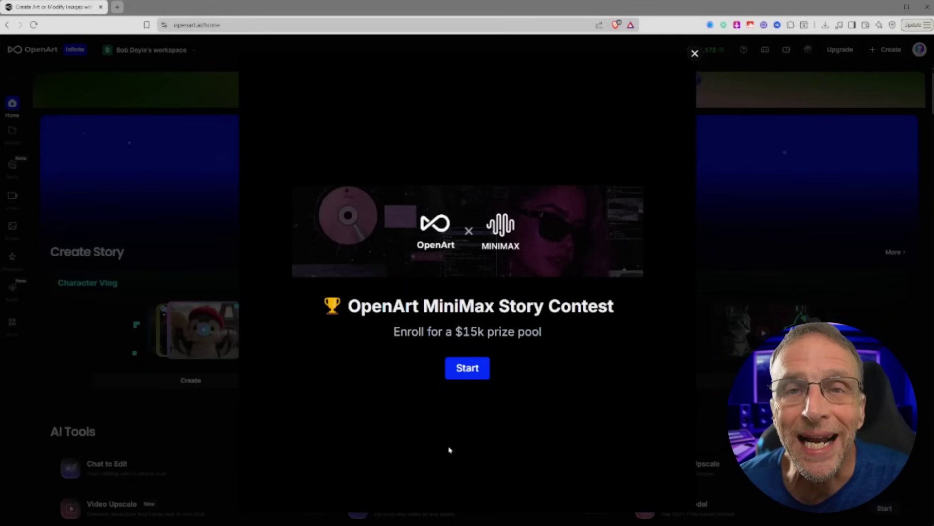
# - Start the contest walkthrough and open the 'OpenArt x MiniMax Story Weeks' event details in a new tab
pyautogui.click(479, 370)
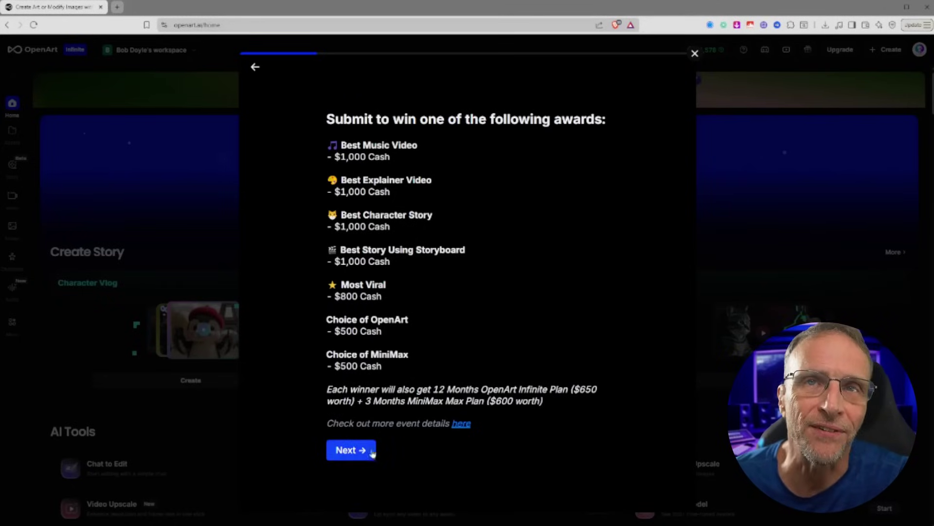
pyautogui.click(461, 428)
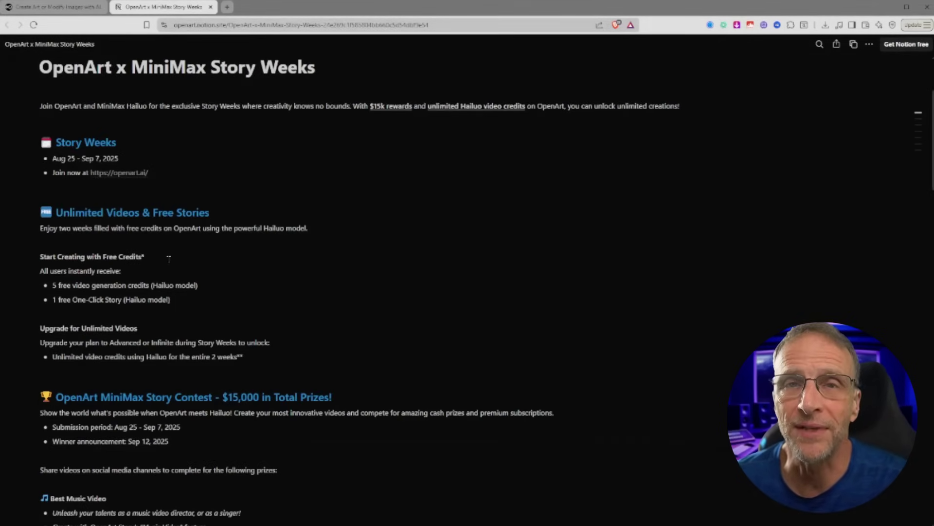
# - Scroll through the Notion contest page's prize list and enrollment steps
pyautogui.scroll(-1, 59, 240)
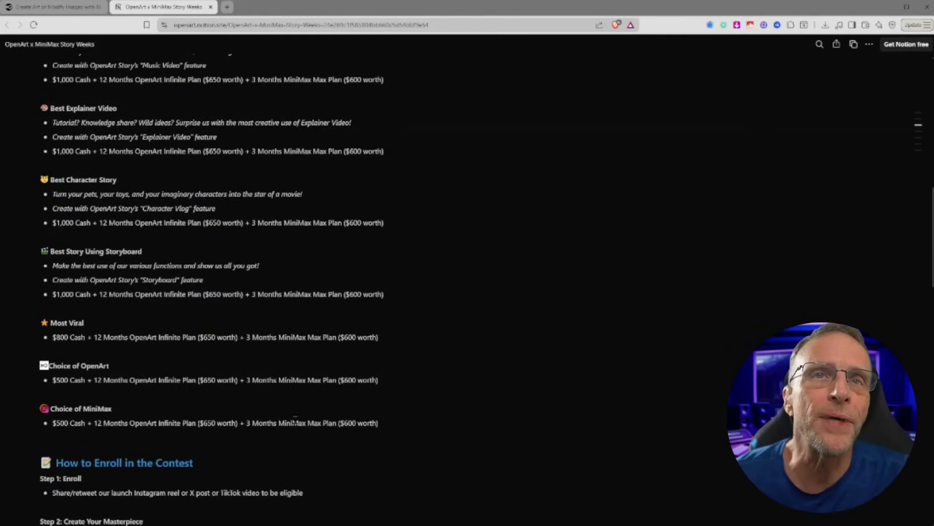
pyautogui.scroll(-2, 134, 468)
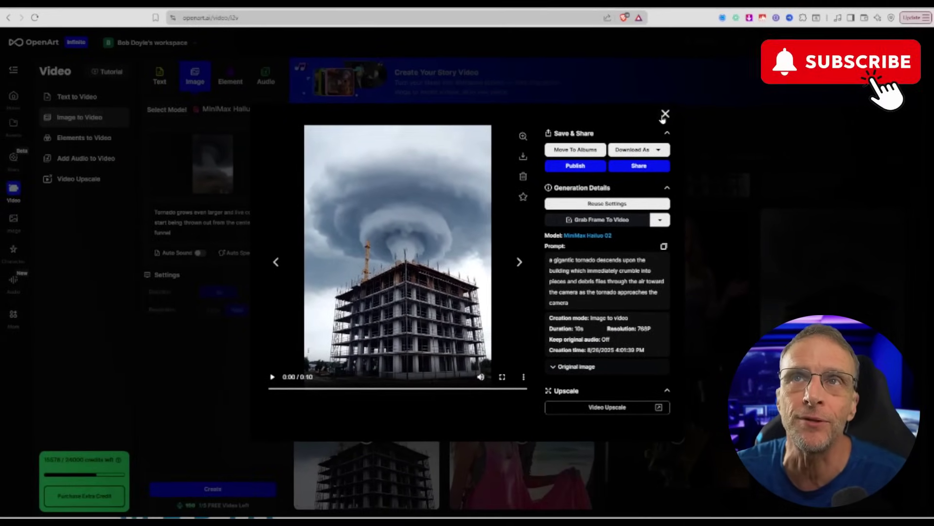
# - Reuse the tornado video's settings and make its last frame the new start image
pyautogui.press('Escape')
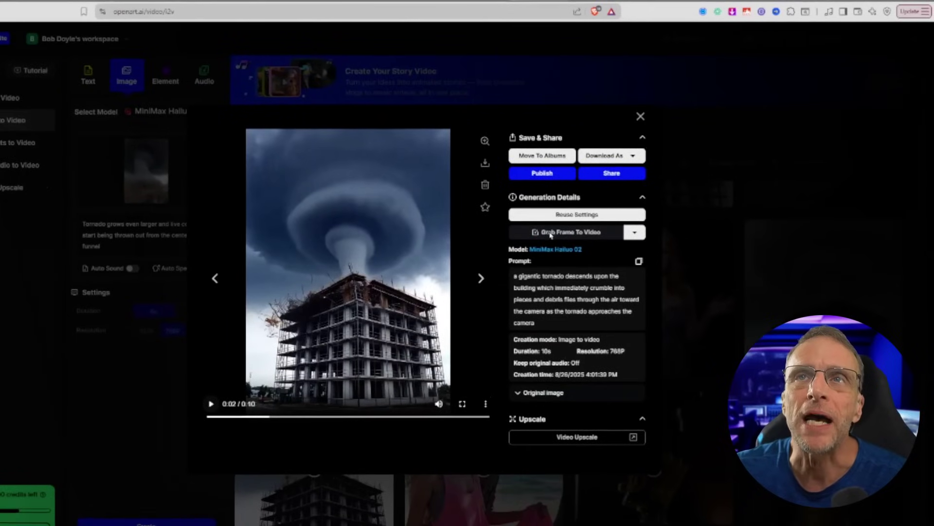
pyautogui.click(574, 219)
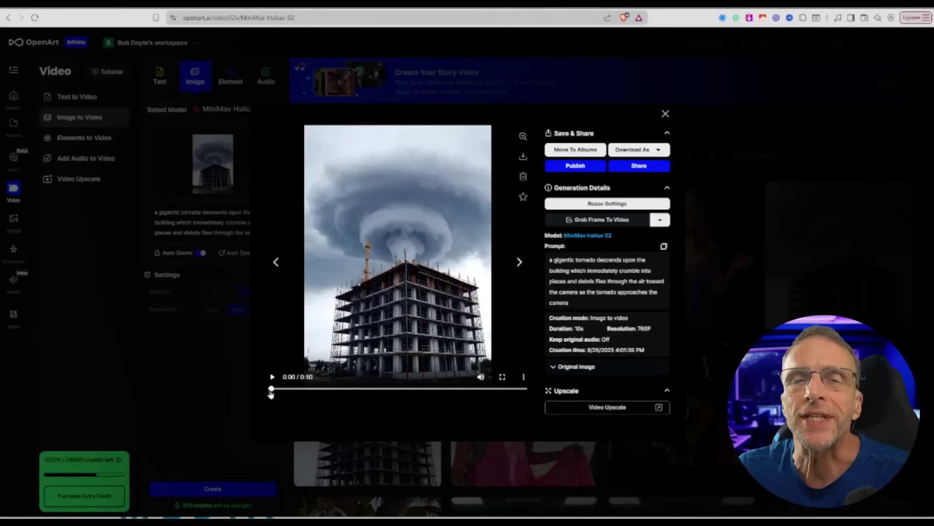
pyautogui.moveTo(272, 392); pyautogui.dragTo(535, 393)
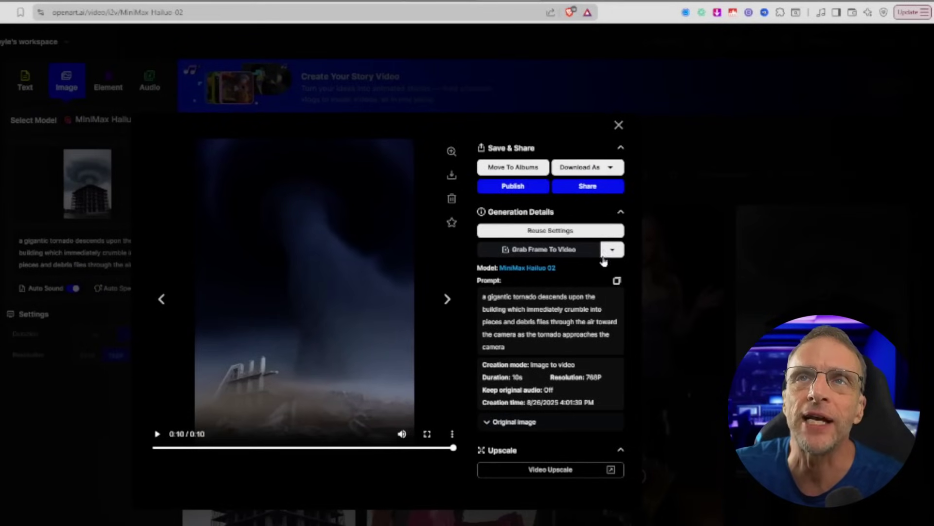
pyautogui.click(660, 223)
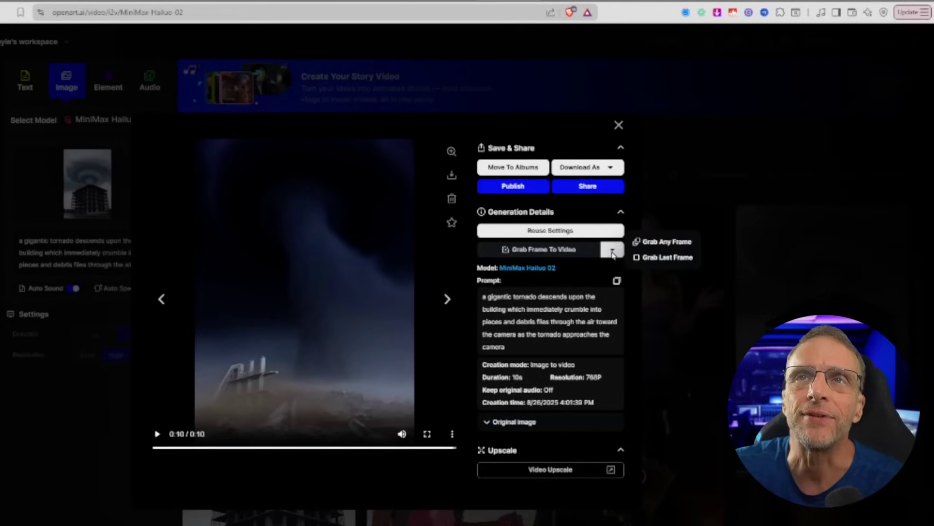
pyautogui.click(658, 258)
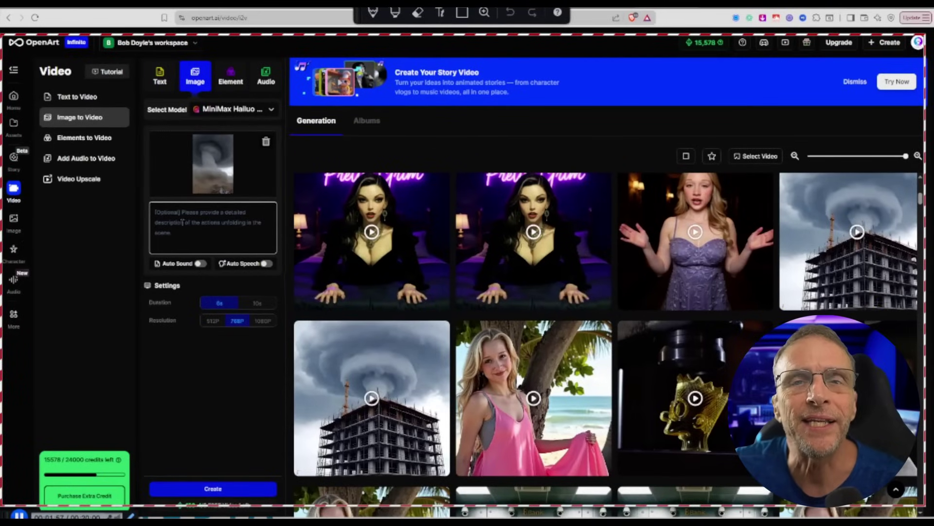
# - Focus the prompt box, then play the 6-second cow-tornado follow-up clip
pyautogui.click(196, 225)
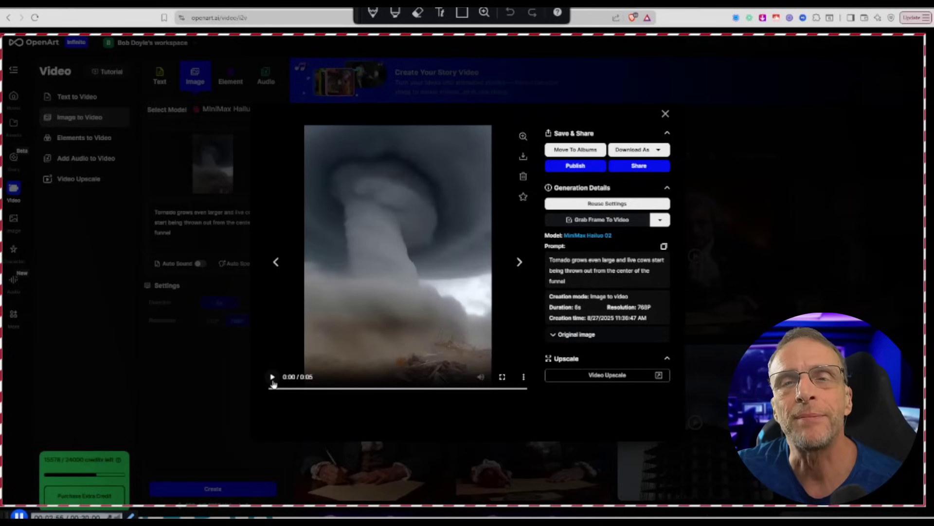
pyautogui.click(273, 377)
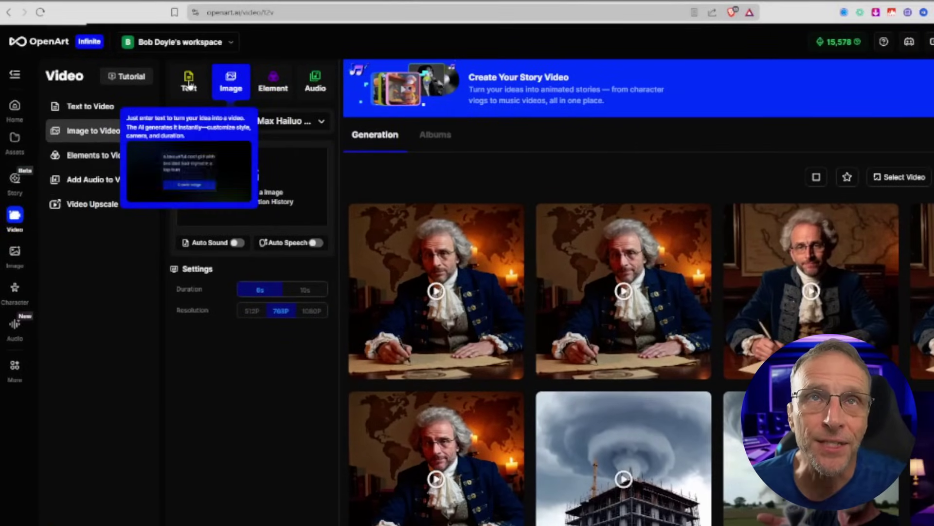
# - Load the writing-man image from generation history as the start frame and enable Auto Sound
pyautogui.click(172, 84)
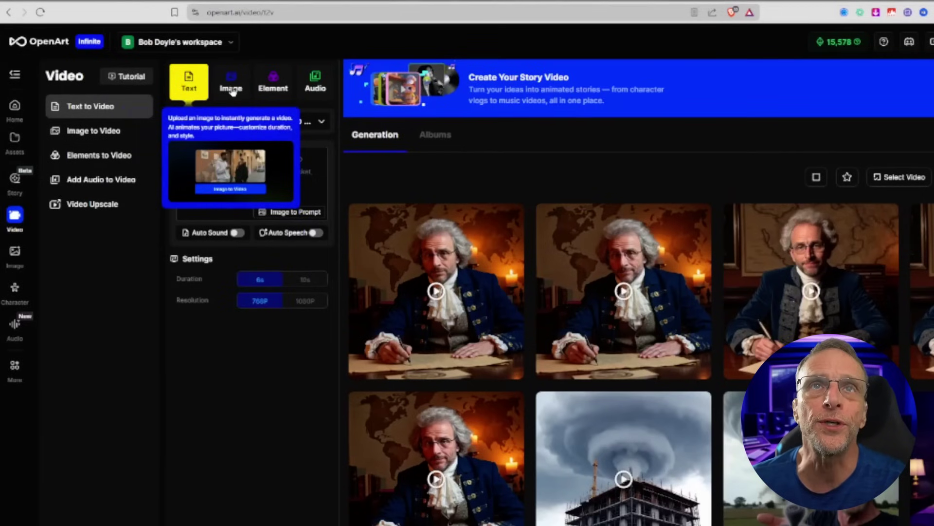
pyautogui.click(230, 87)
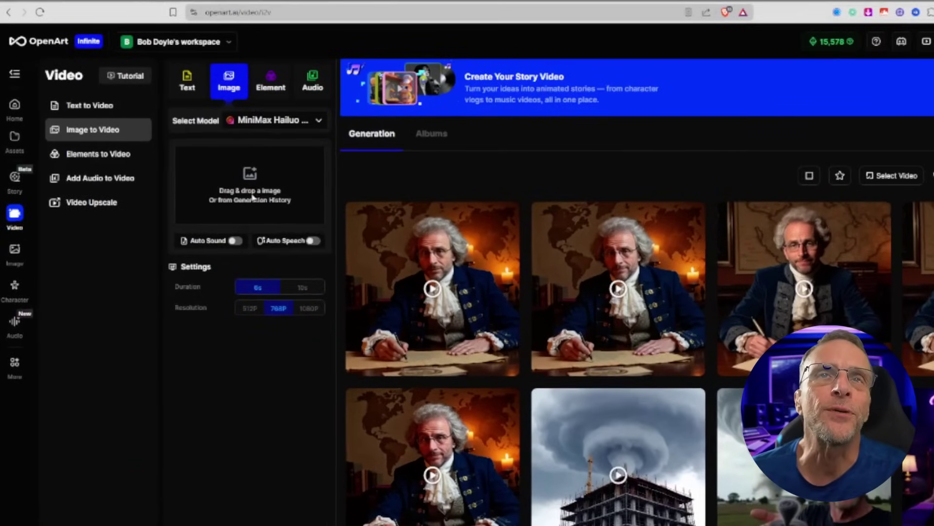
pyautogui.click(217, 173)
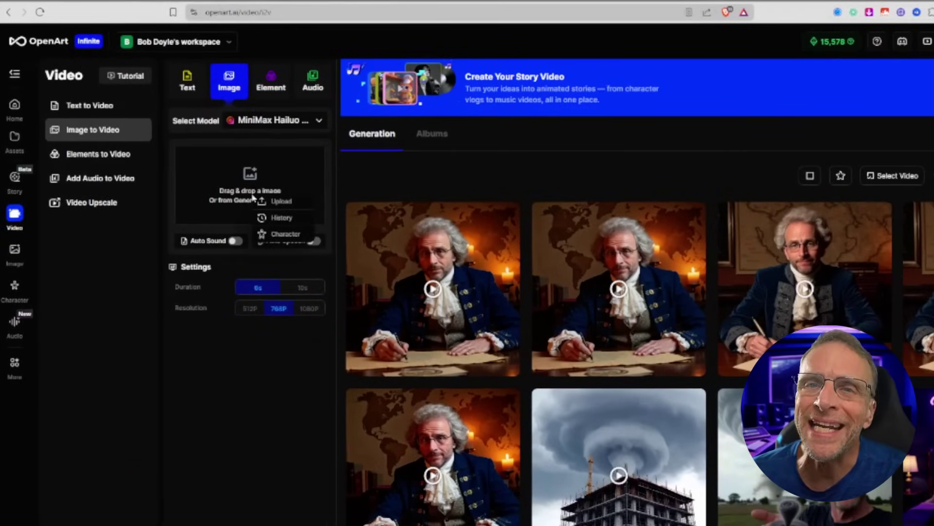
pyautogui.click(275, 217)
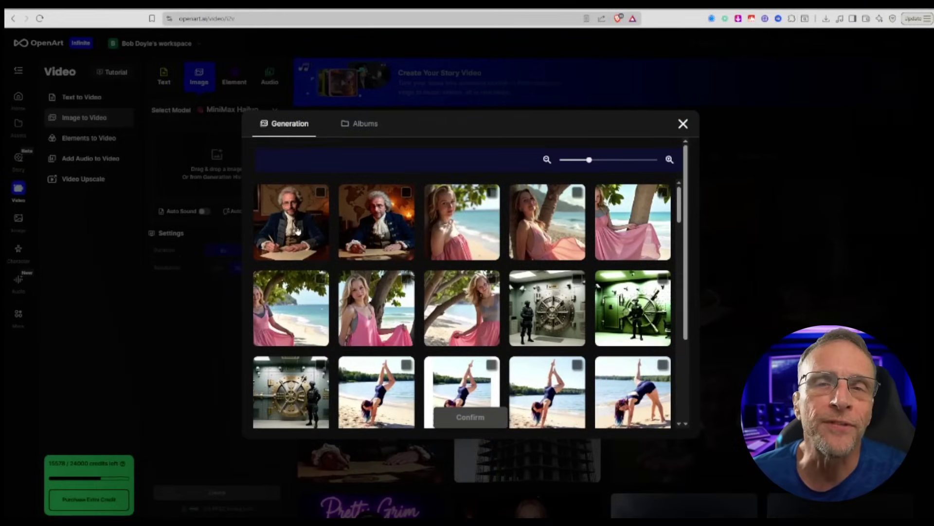
pyautogui.click(292, 234)
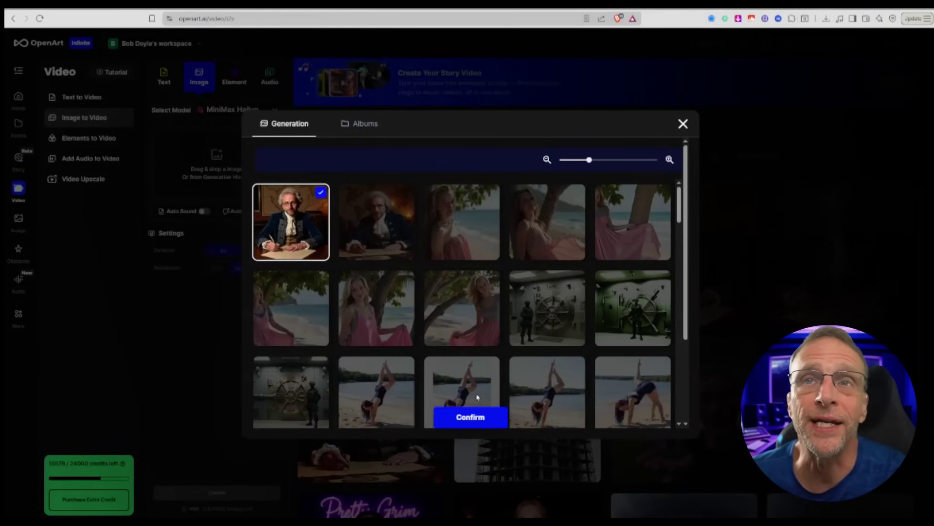
pyautogui.click(482, 416)
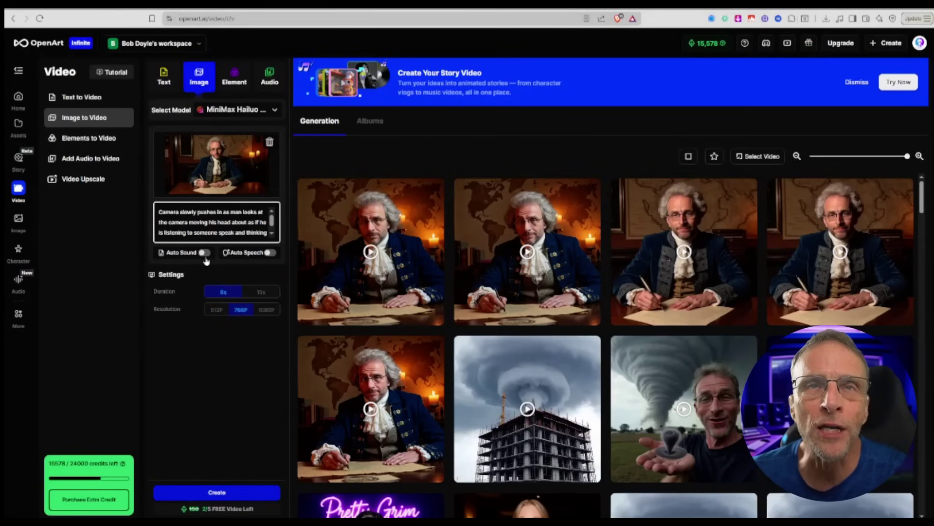
pyautogui.moveTo(205, 254)
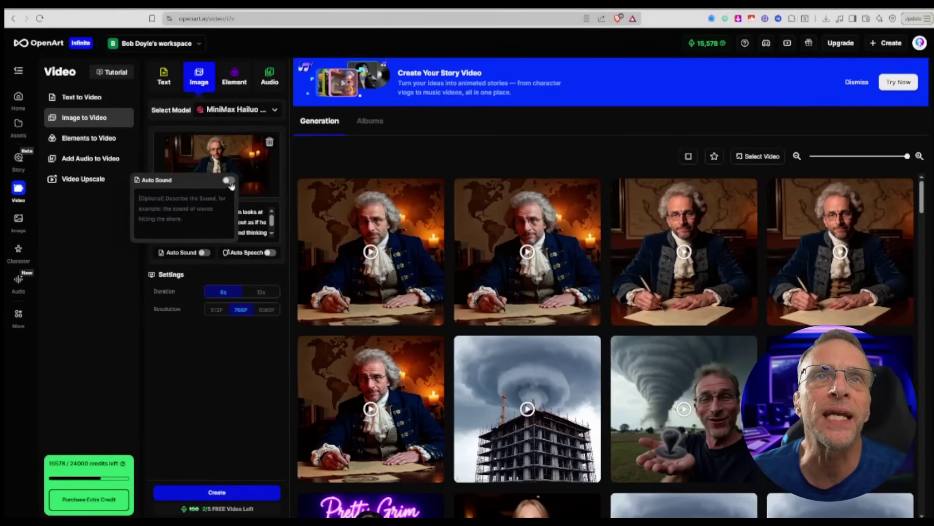
pyautogui.click(229, 182)
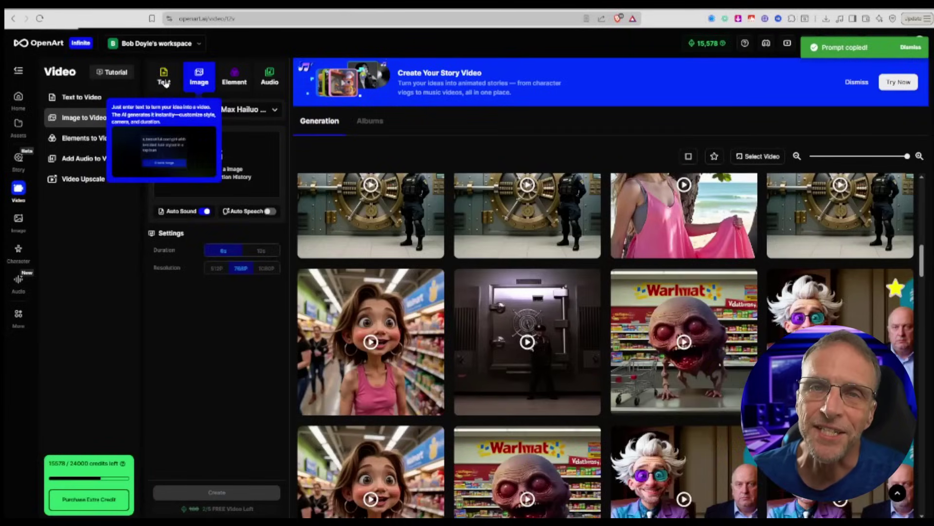
# - Paste the bank-safe explosion prompt into the Text to Video box
pyautogui.click(164, 76)
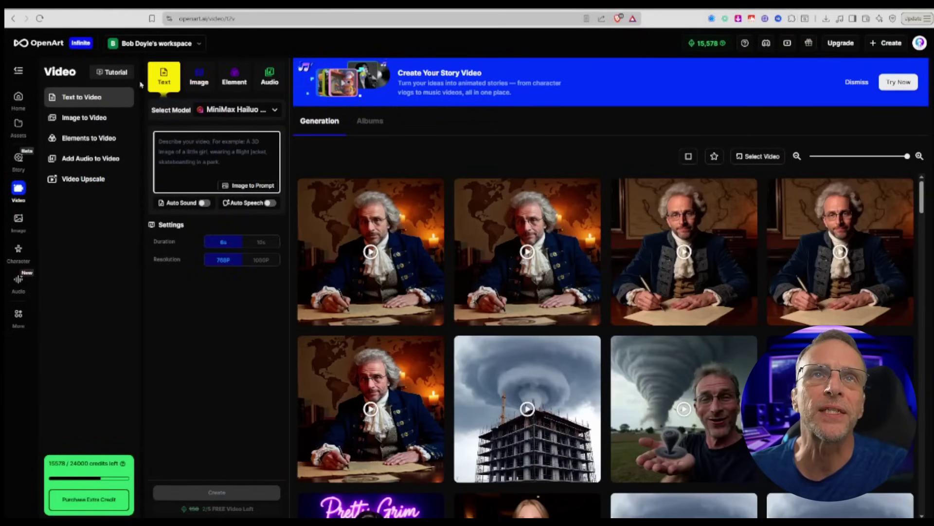
pyautogui.hotkey('ctrl', 'v')
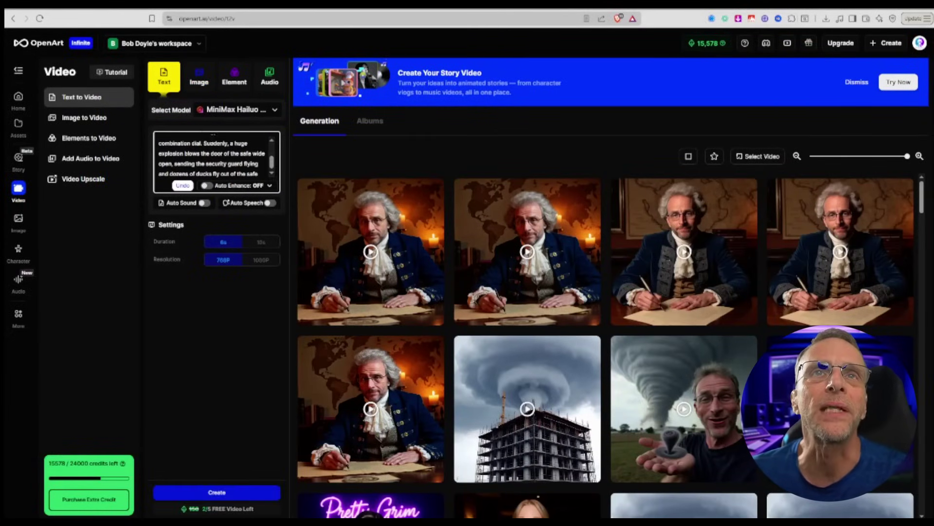
pyautogui.scroll(3, 227, 159)
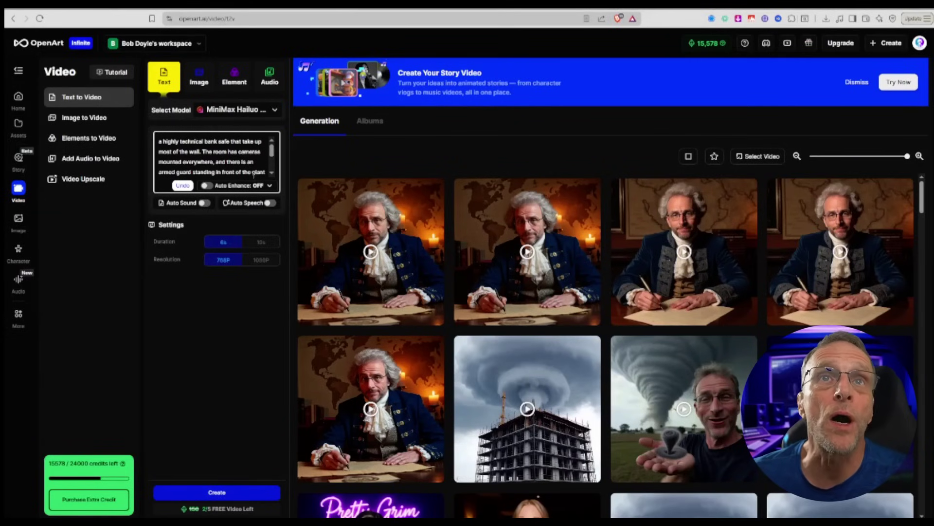
pyautogui.scroll(-1, 247, 165)
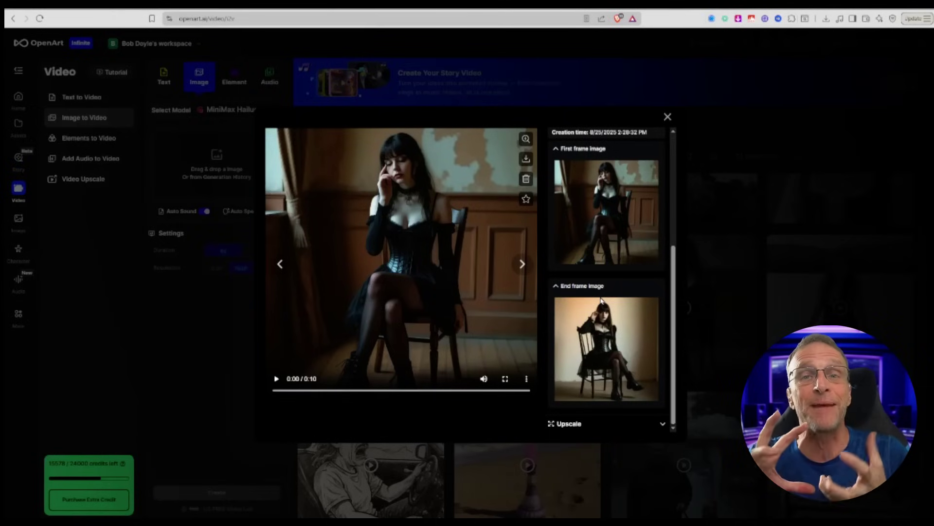
# - Dismiss the seated-woman first/end-frame video's detail view with Escape
pyautogui.press('Escape')
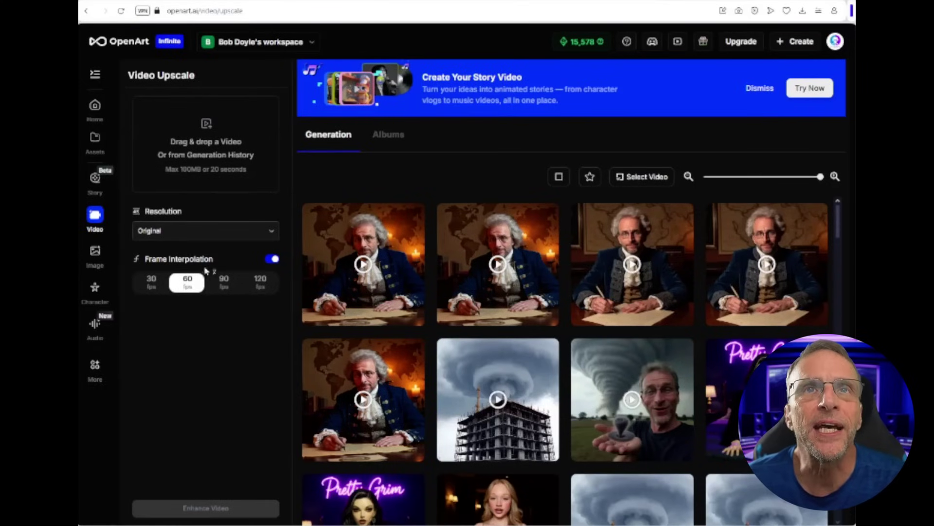
pyautogui.click(201, 231)
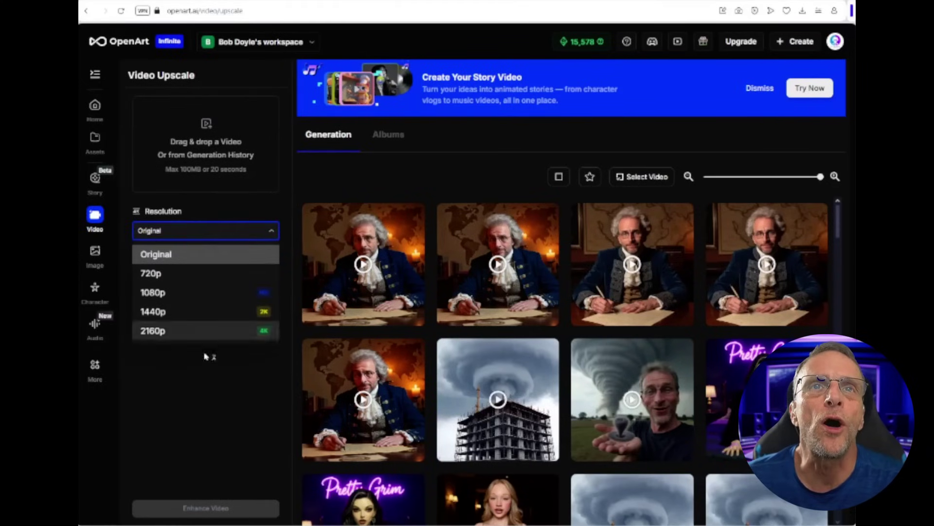
pyautogui.click(176, 354)
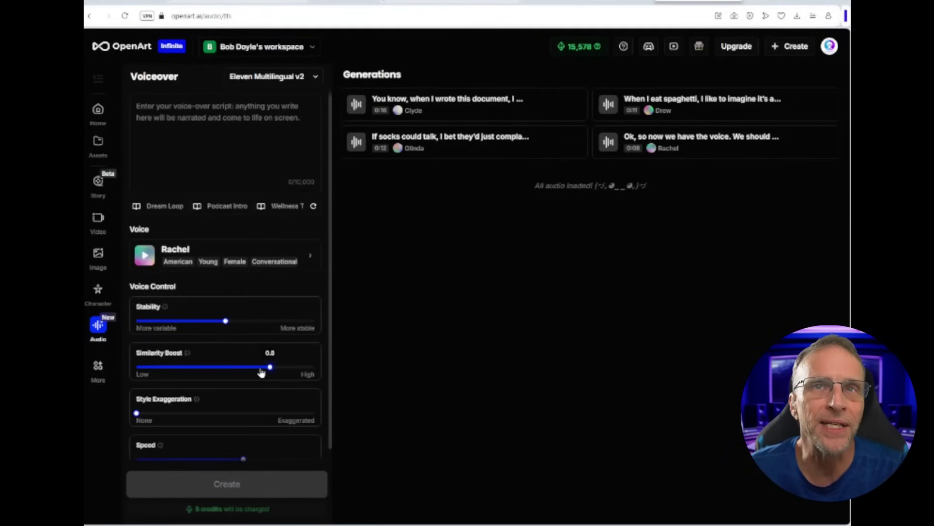
# - Review the first voiceover's full script and settings, then send it to lip-sync
pyautogui.click(487, 104)
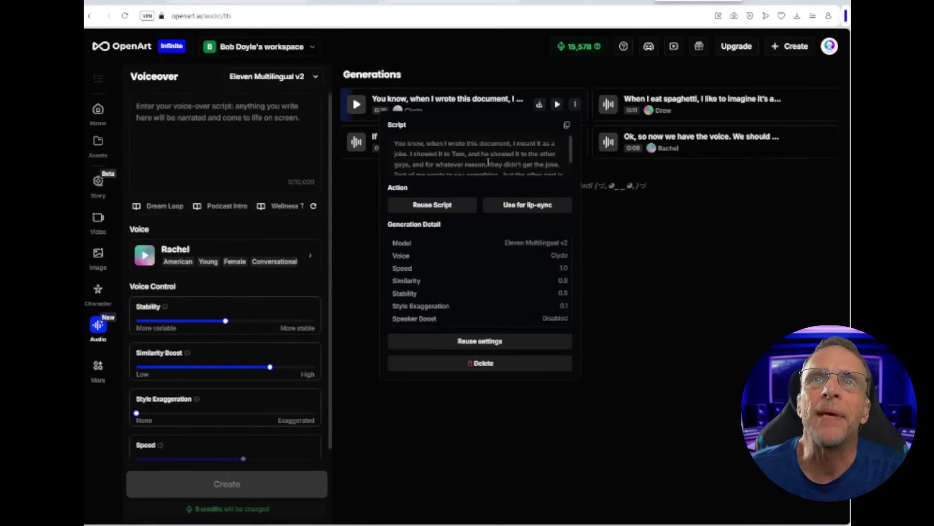
pyautogui.scroll(-1, 535, 160)
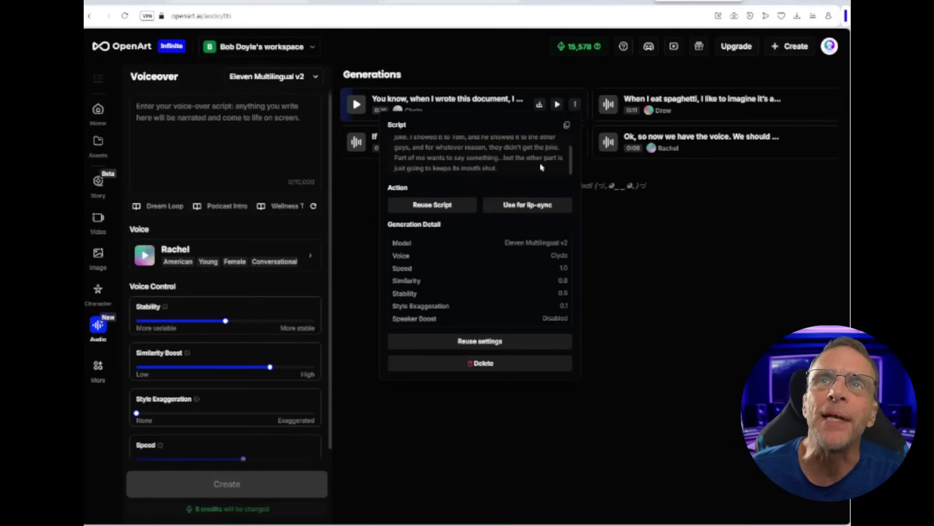
pyautogui.scroll(2, 544, 155)
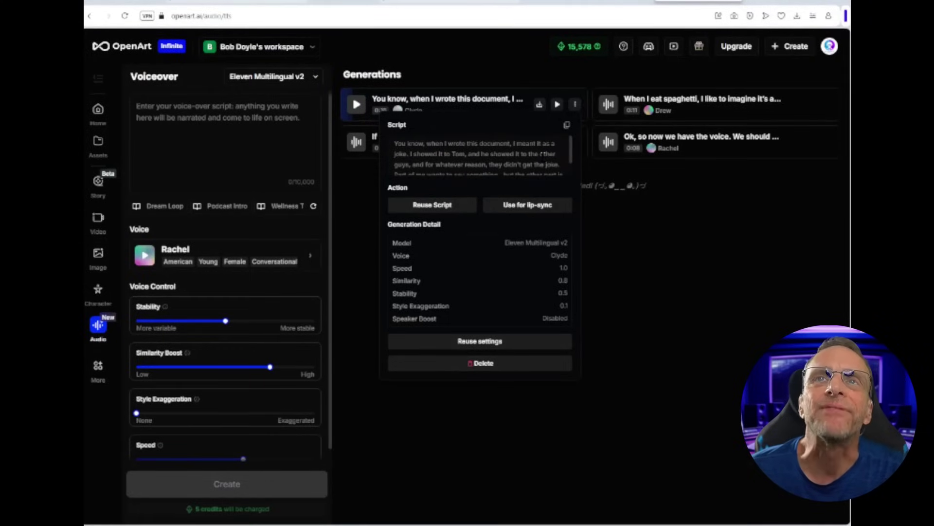
pyautogui.scroll(-2, 541, 153)
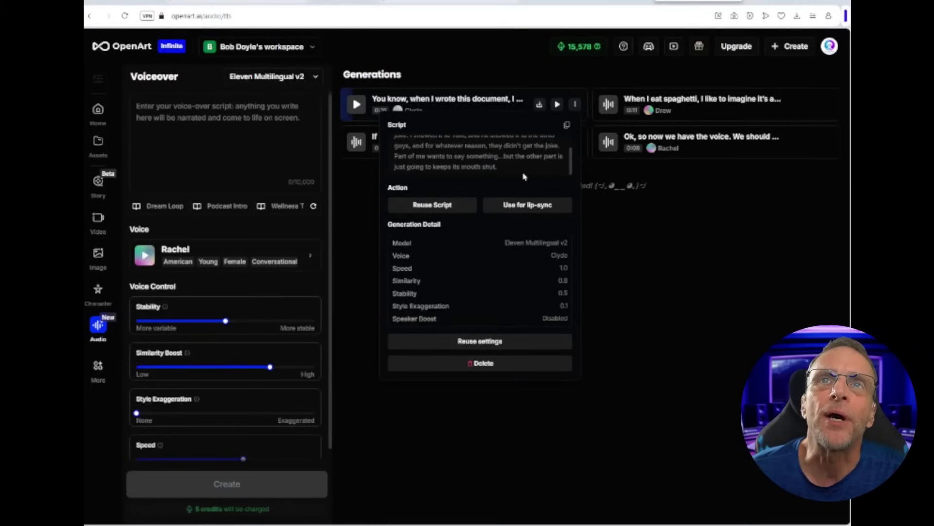
pyautogui.scroll(2, 524, 168)
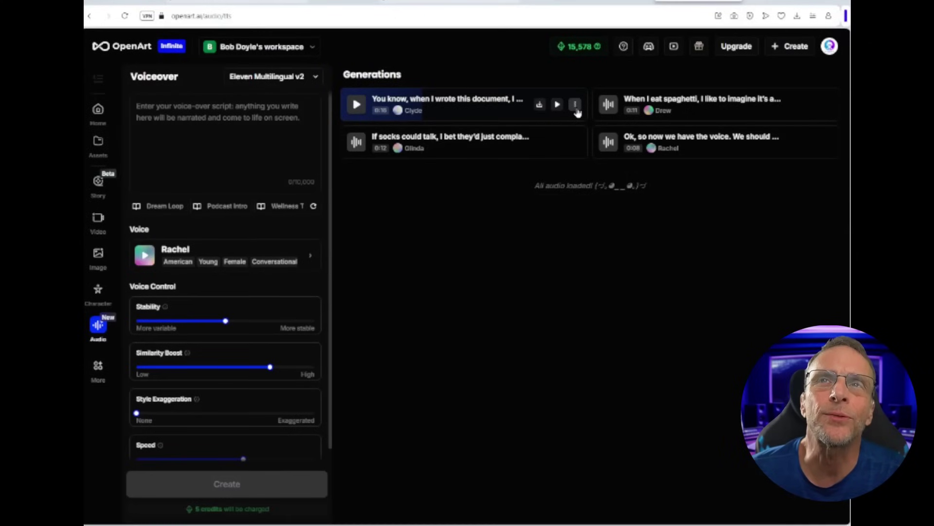
pyautogui.click(576, 105)
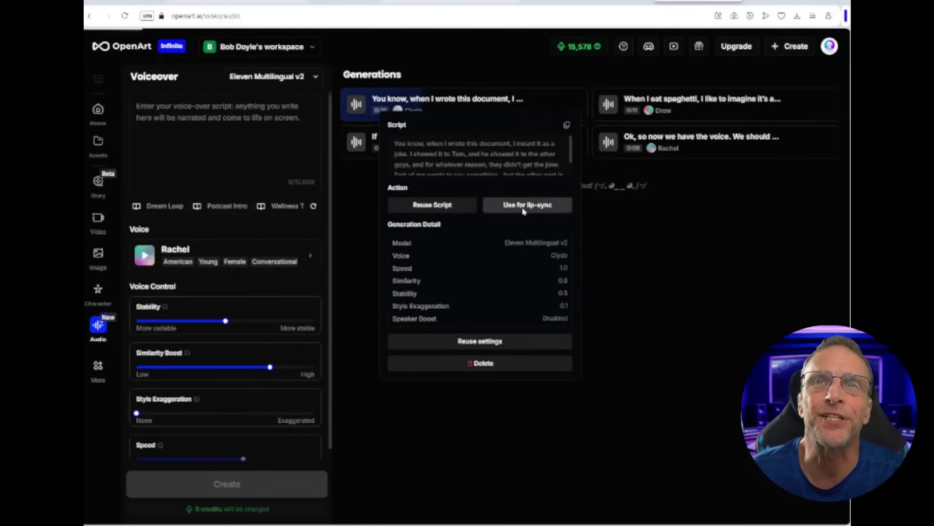
pyautogui.click(523, 205)
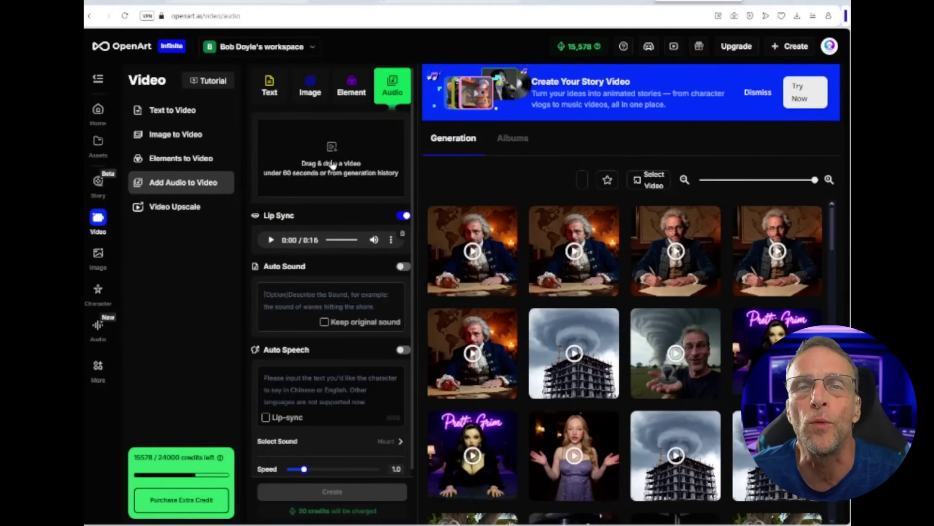
# - Preview the second man-at-desk video, the 10-second candlelit Runway 1.0 clip
pyautogui.click(579, 275)
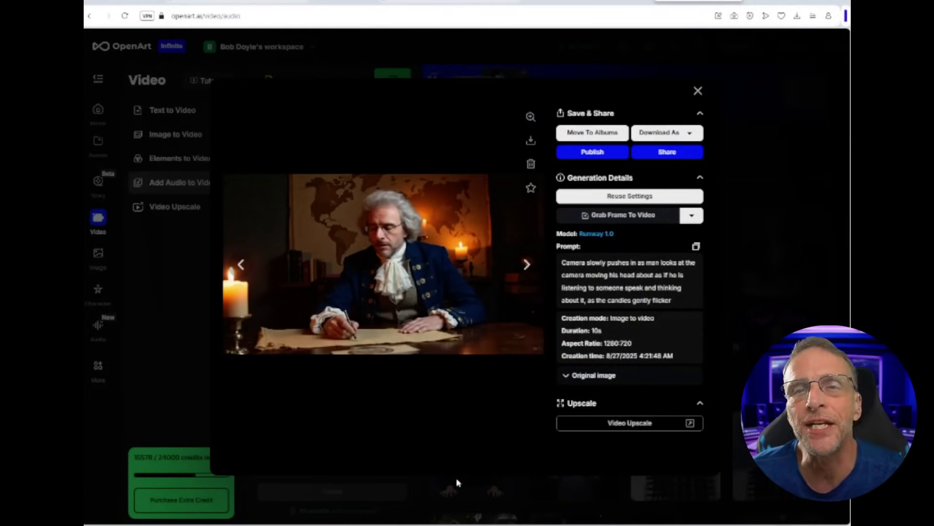
# - Choose the candlelit writing-man video from generation history as the lip-sync video
pyautogui.click(698, 91)
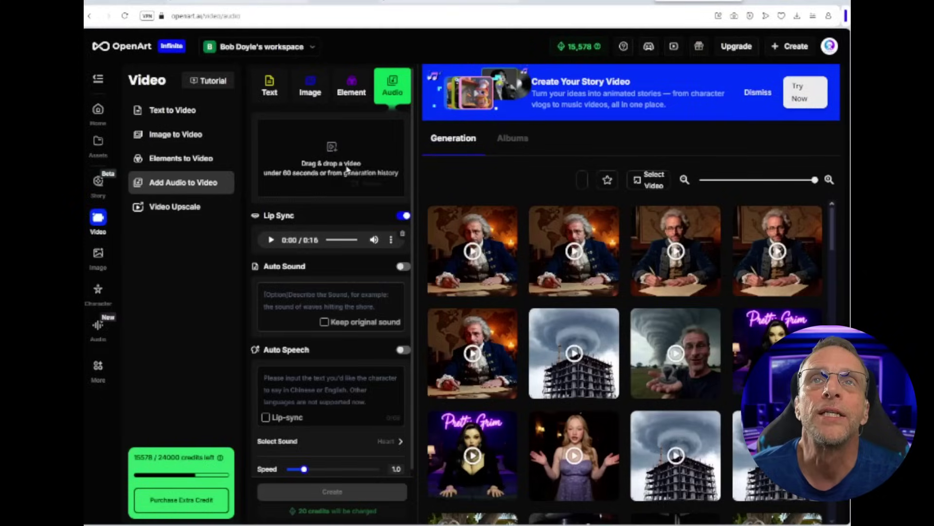
pyautogui.click(373, 194)
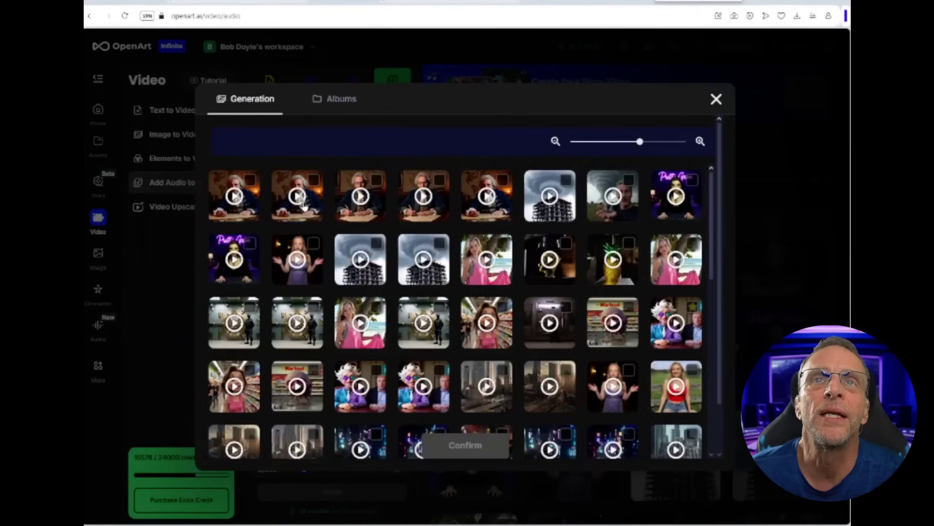
pyautogui.click(301, 203)
pyautogui.click(452, 447)
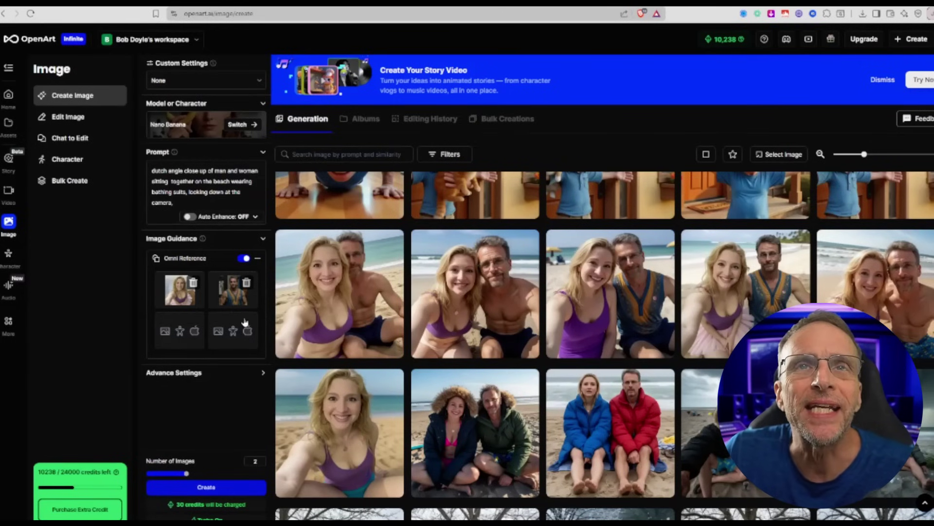
# - Review the beach and push-up images, then write the frowning man purple-studio logo prompt
pyautogui.click(176, 202)
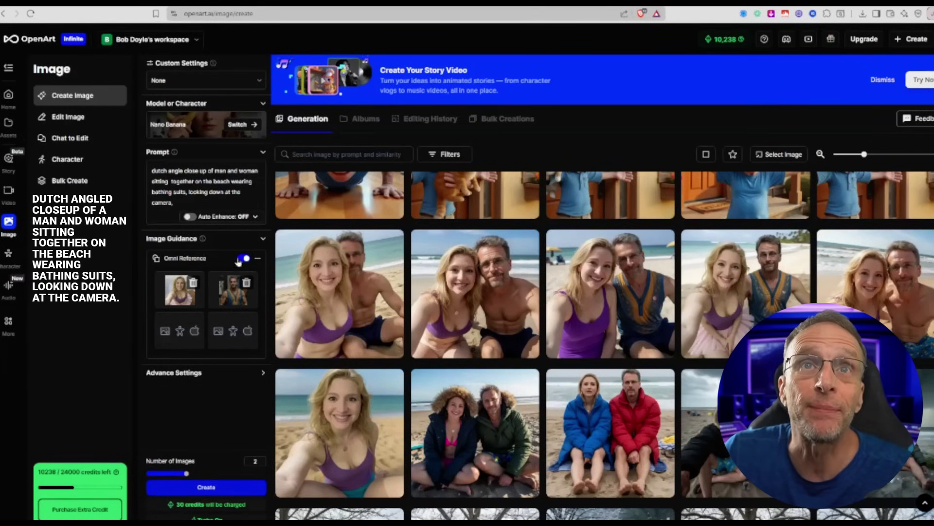
pyautogui.click(328, 306)
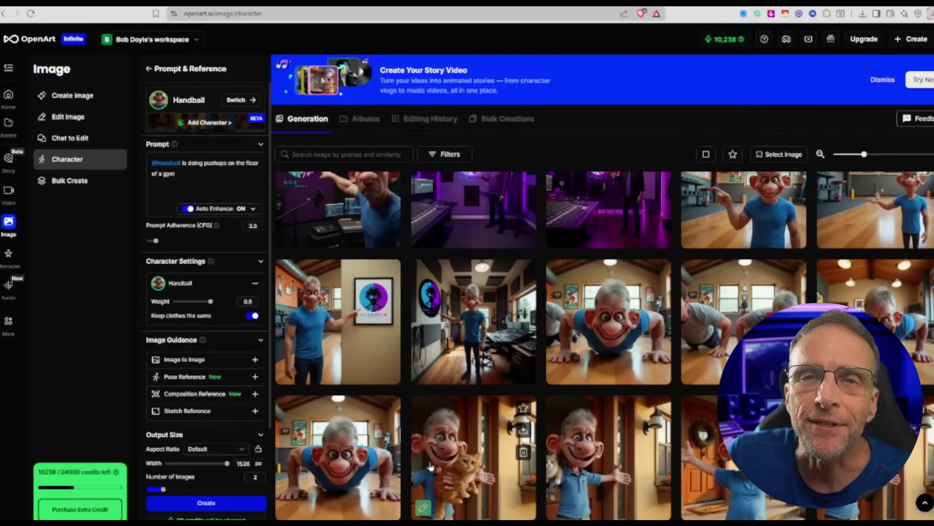
pyautogui.click(608, 321)
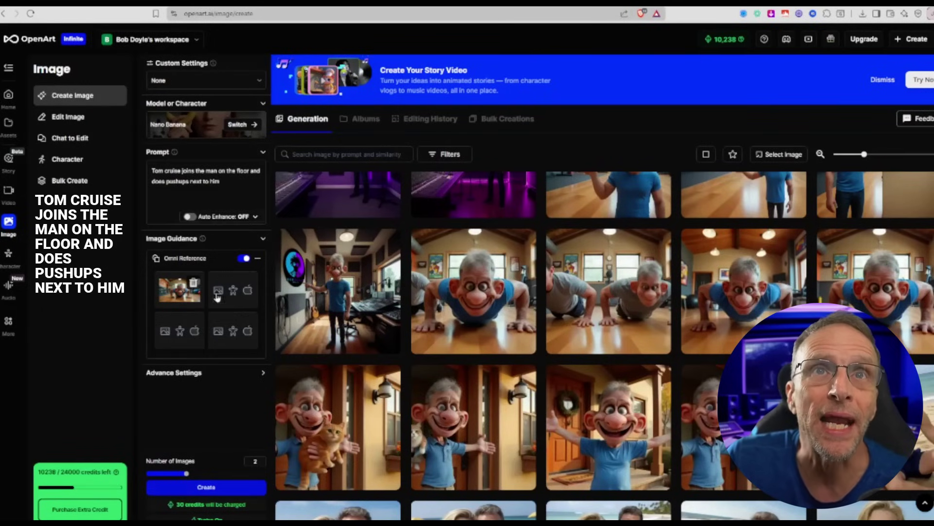
pyautogui.click(462, 336)
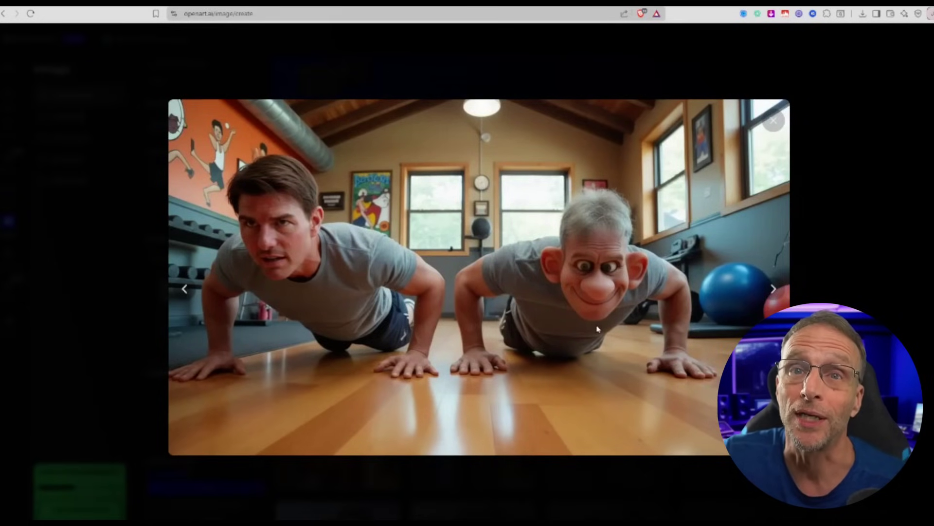
pyautogui.press('Escape')
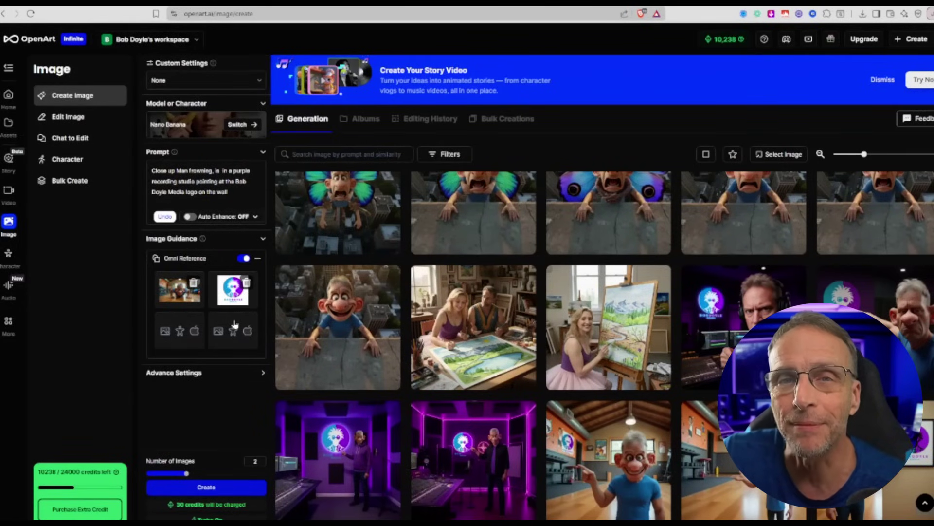
pyautogui.click(233, 192)
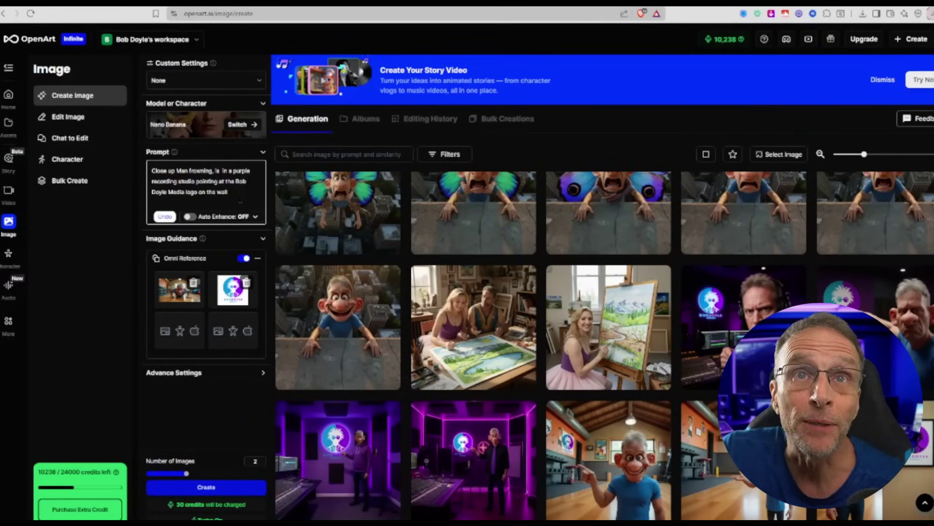
# - Browse the ledge, winged, and carried-man butterfly edits, then view the side-view image full size
pyautogui.click(924, 299)
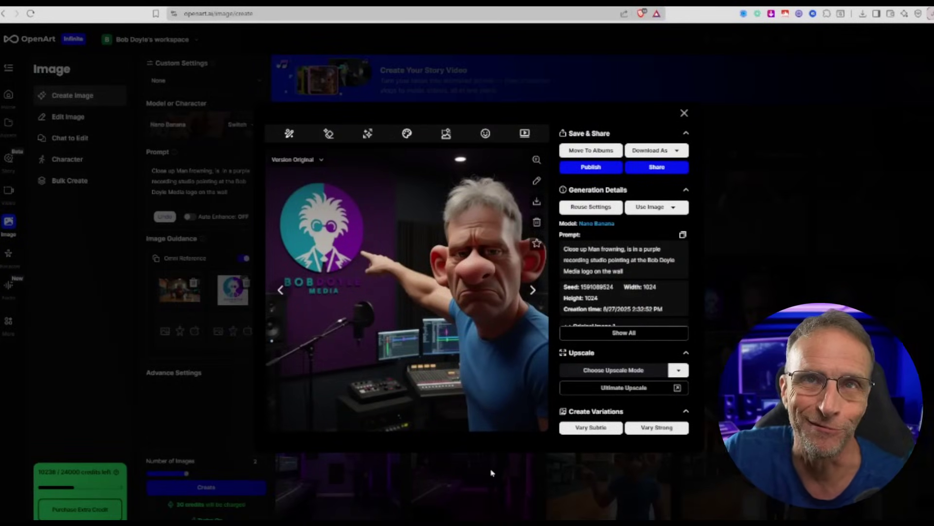
pyautogui.click(280, 290)
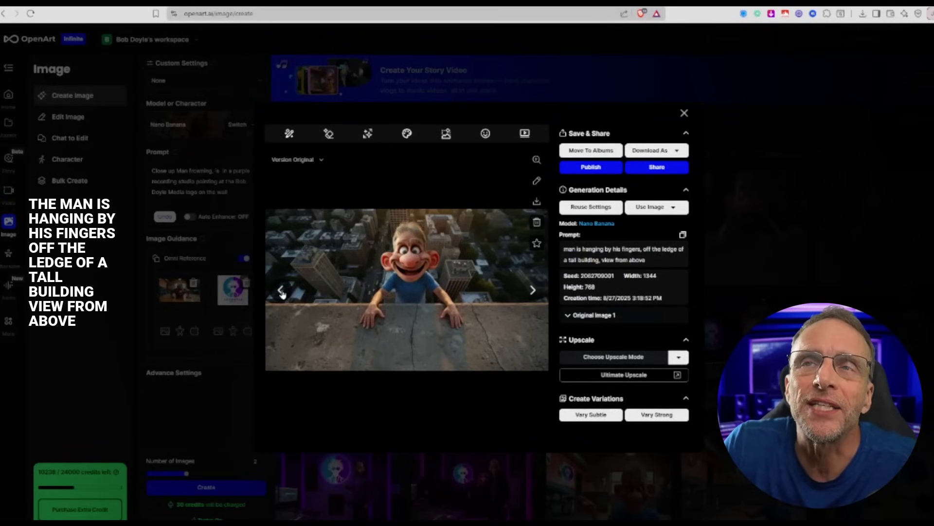
pyautogui.click(280, 291)
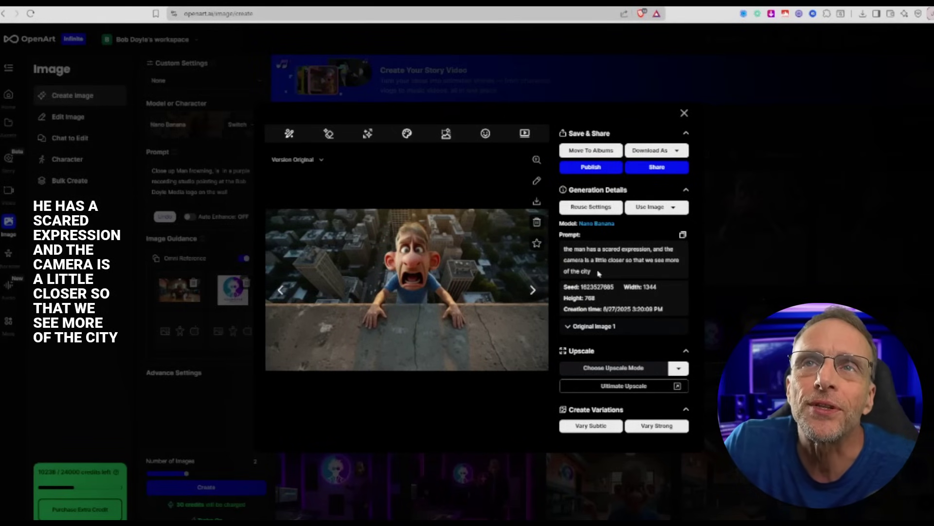
pyautogui.click(281, 291)
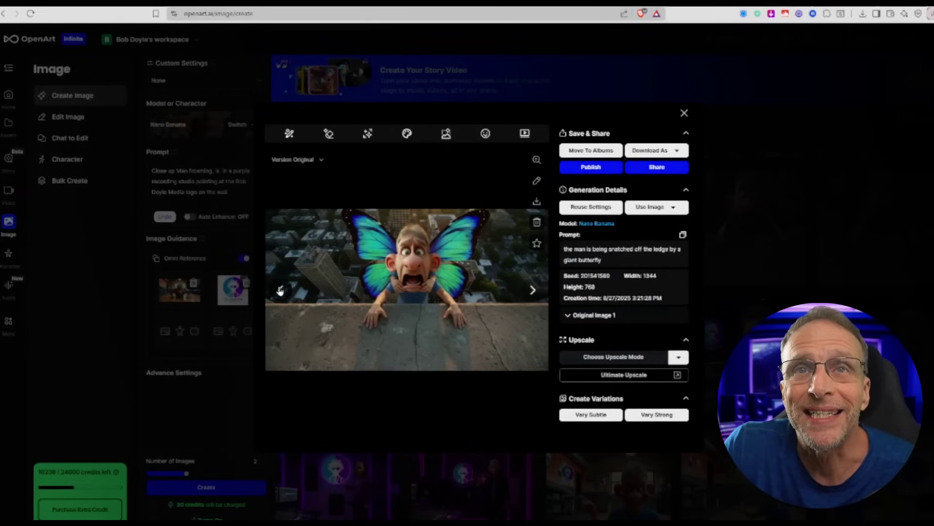
pyautogui.click(282, 292)
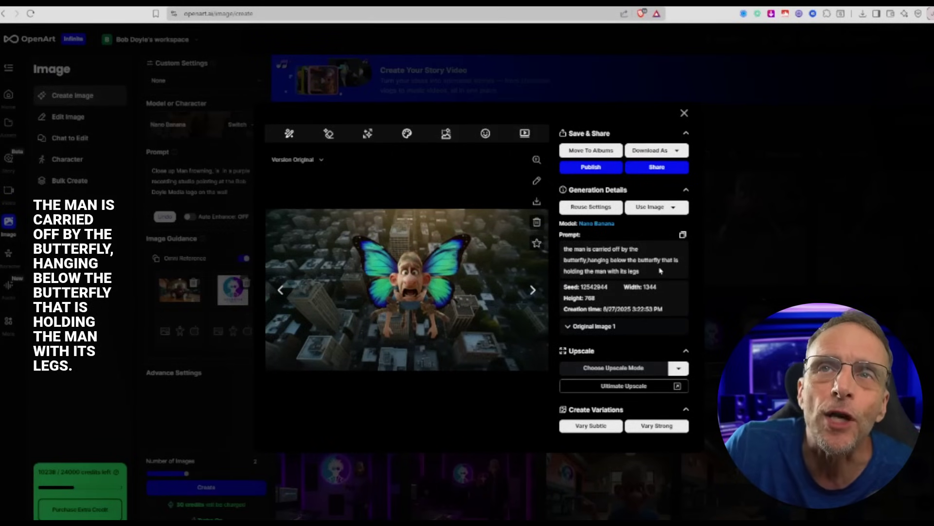
pyautogui.click(281, 290)
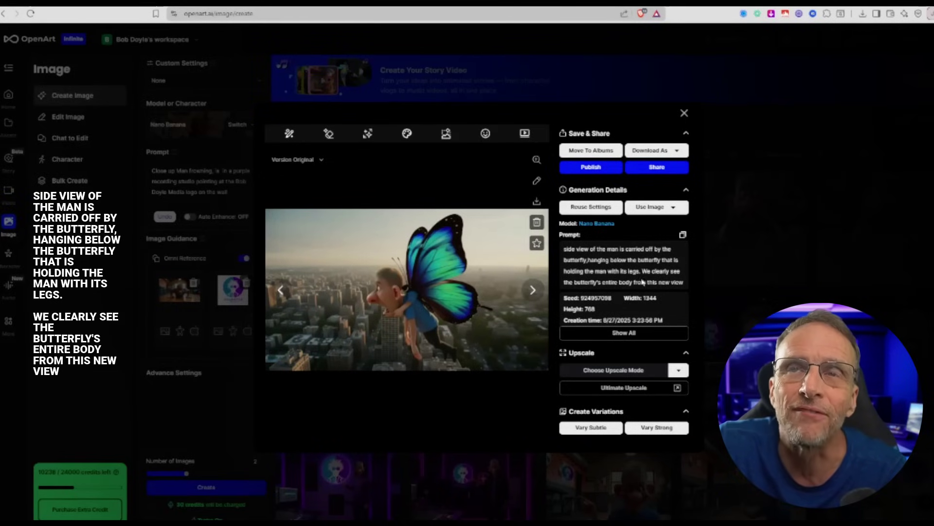
pyautogui.click(411, 291)
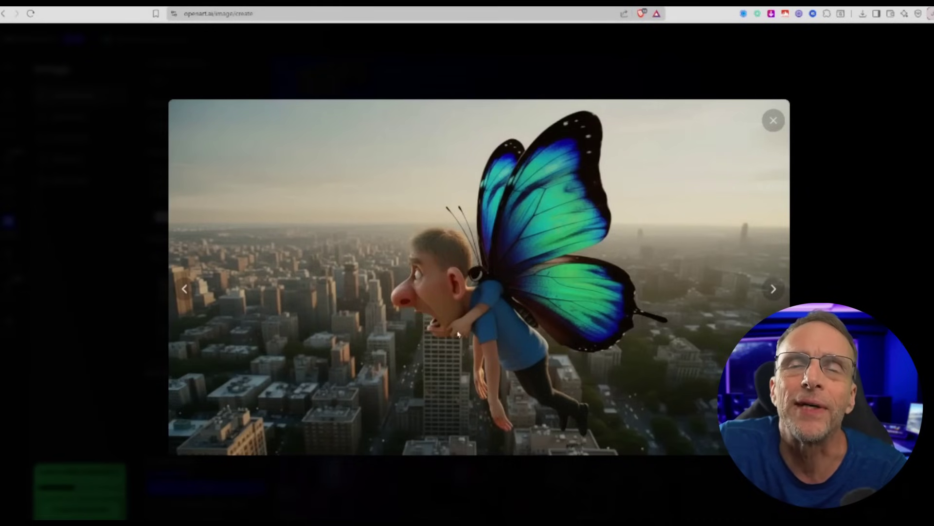
pyautogui.click(170, 313)
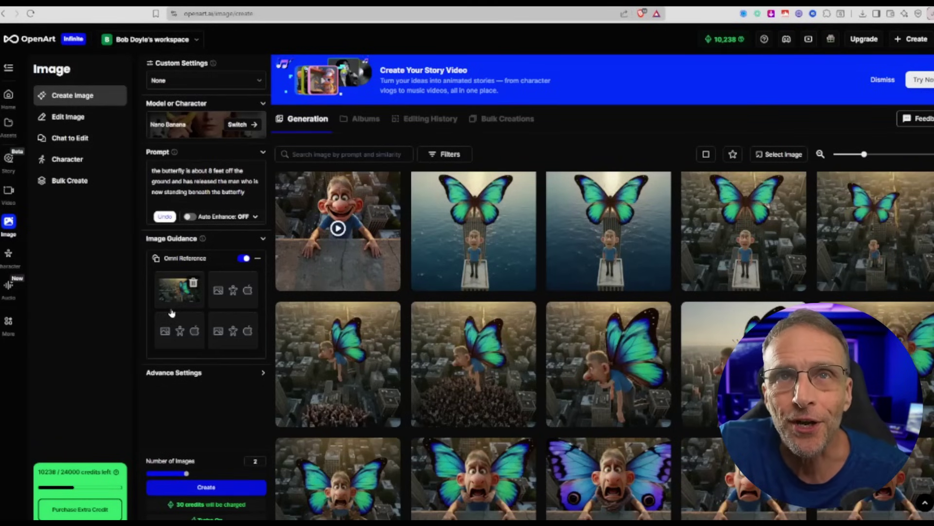
# - Open the butterfly-above-the-man image, step back to its ocean version, and close the viewer
pyautogui.click(573, 269)
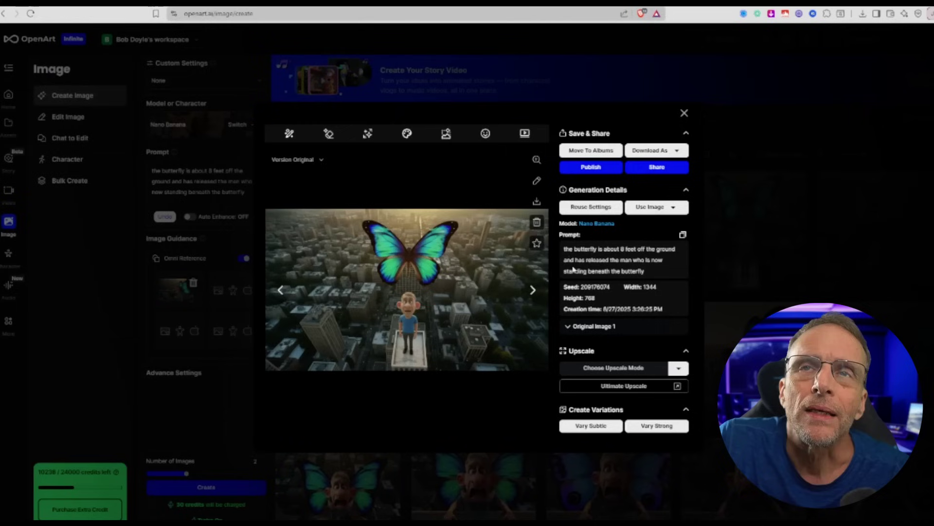
pyautogui.click(283, 293)
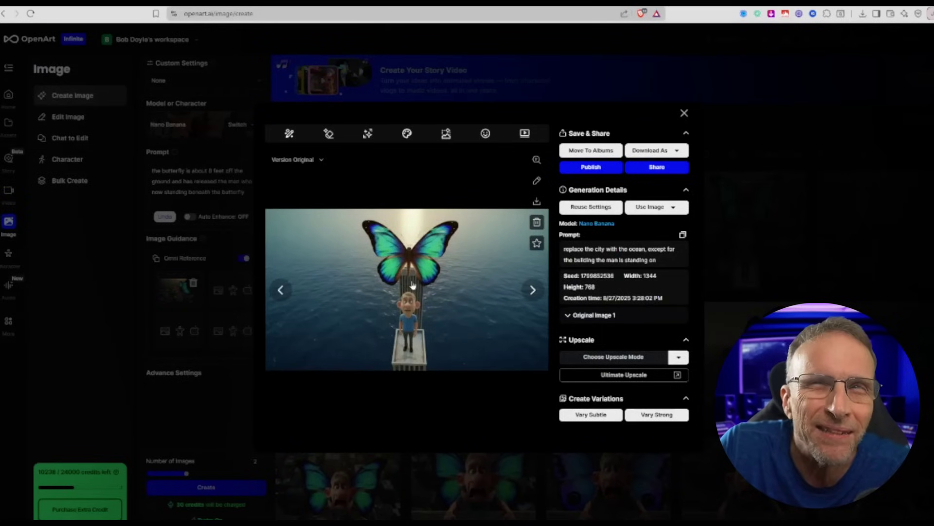
pyautogui.click(248, 404)
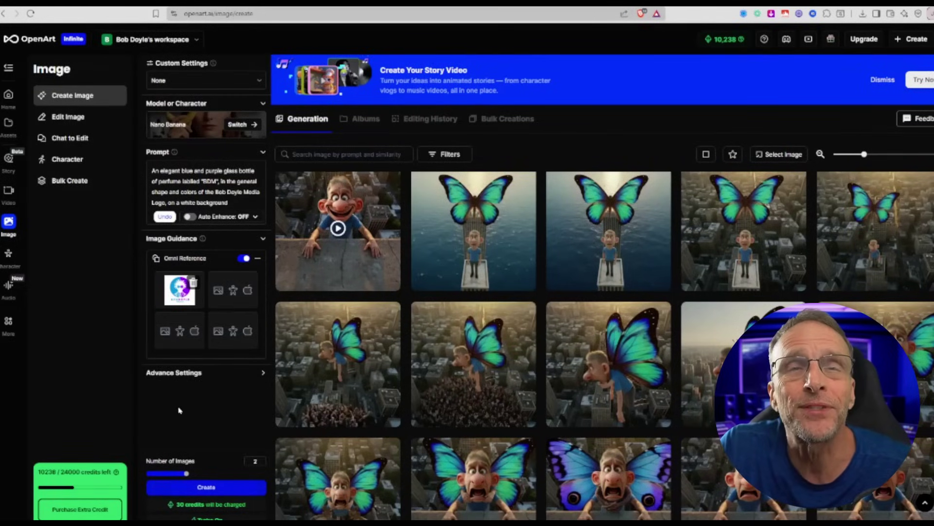
# - Rewrite the prompt as a close-up of the man holding the perfume bottle before clouds
pyautogui.moveTo(180, 304)
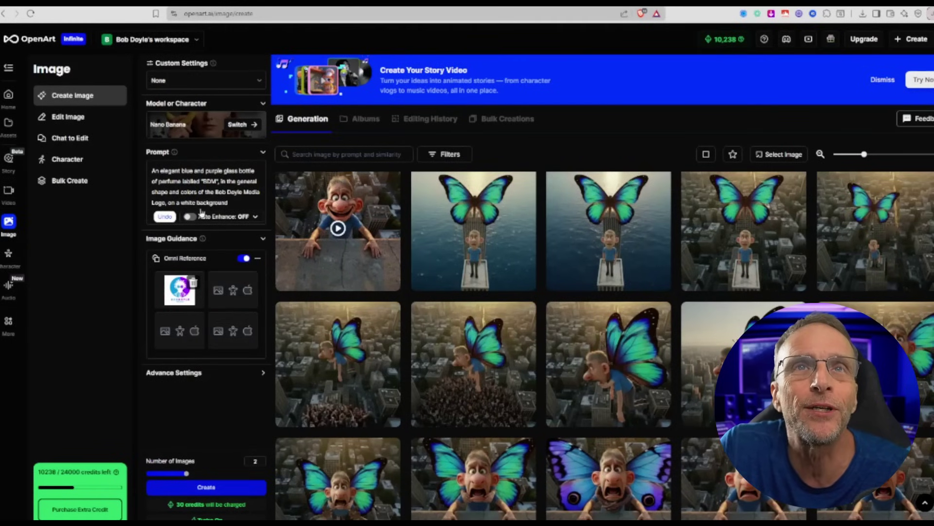
pyautogui.click(190, 186)
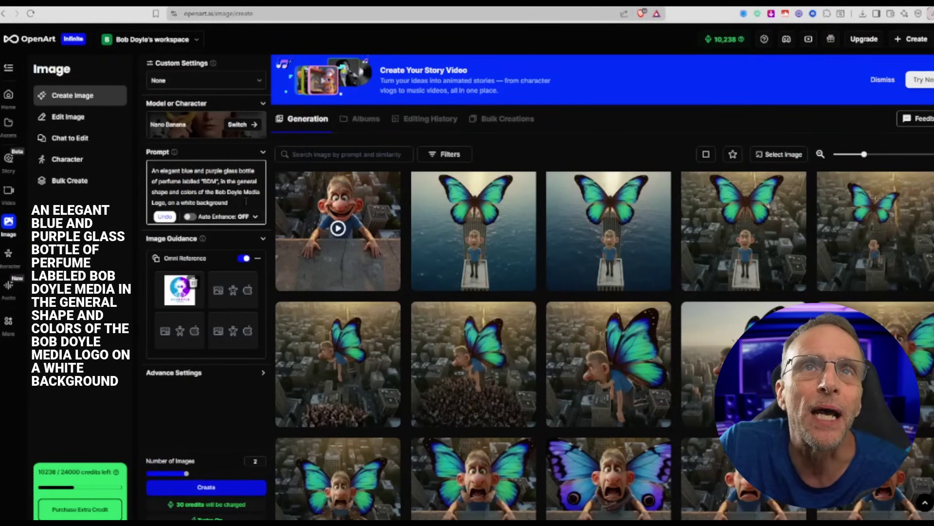
pyautogui.scroll(-4, 604, 340)
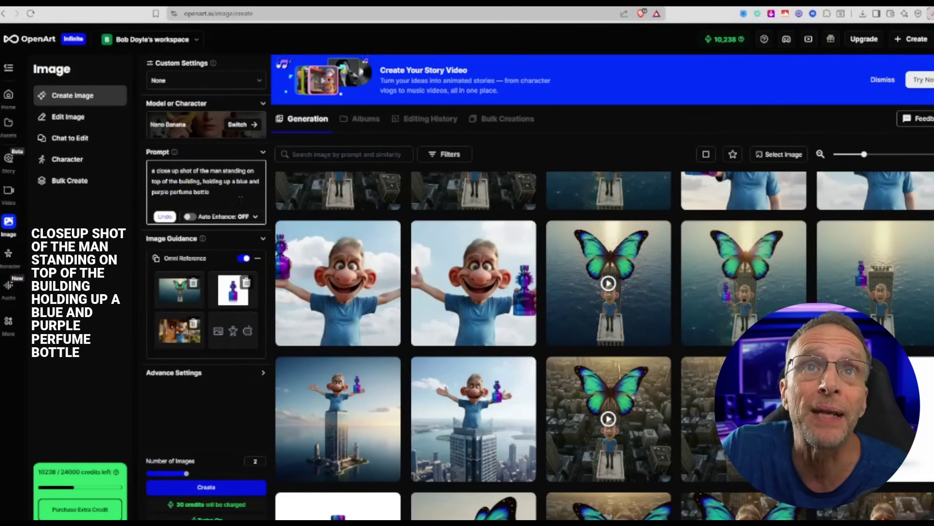
pyautogui.click(743, 287)
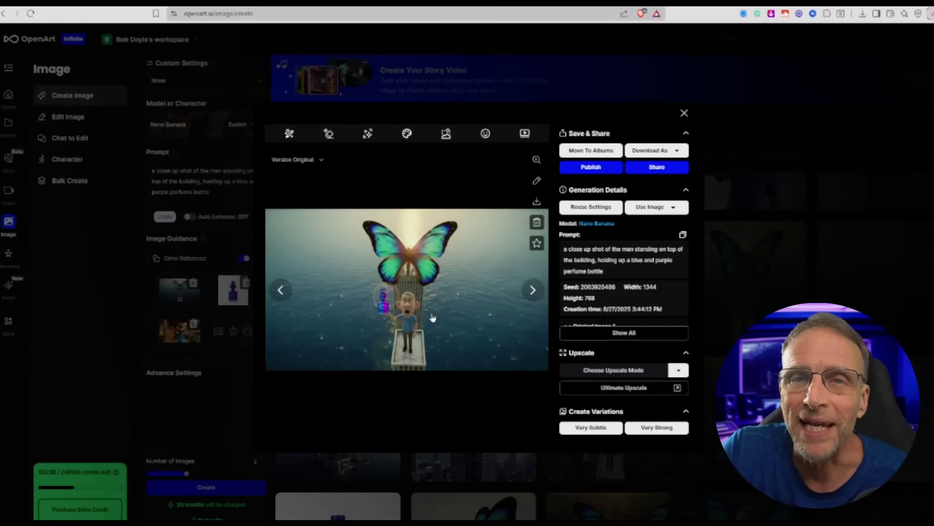
pyautogui.click(280, 289)
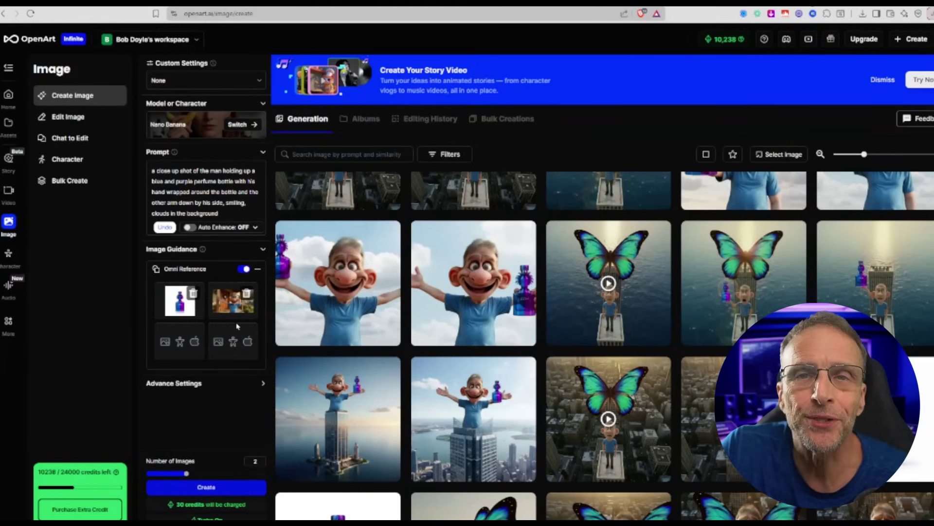
pyautogui.click(207, 214)
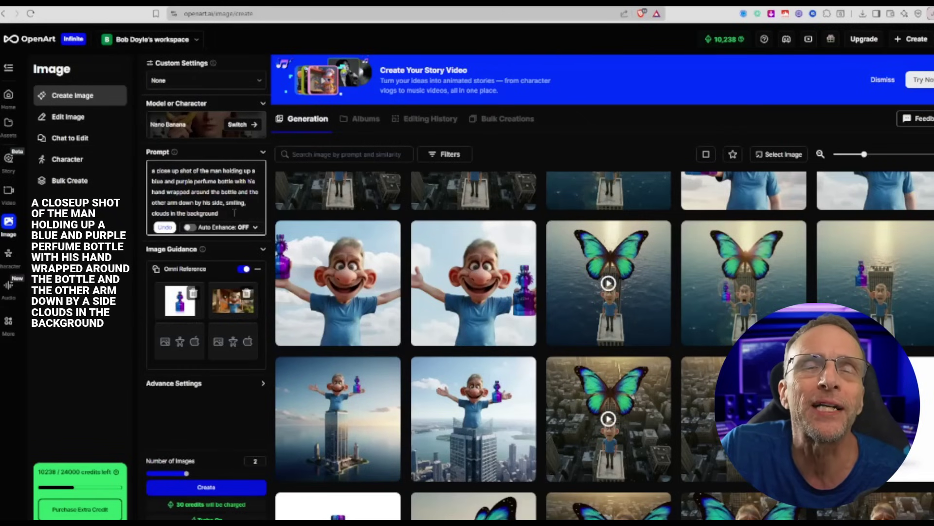
pyautogui.click(274, 252)
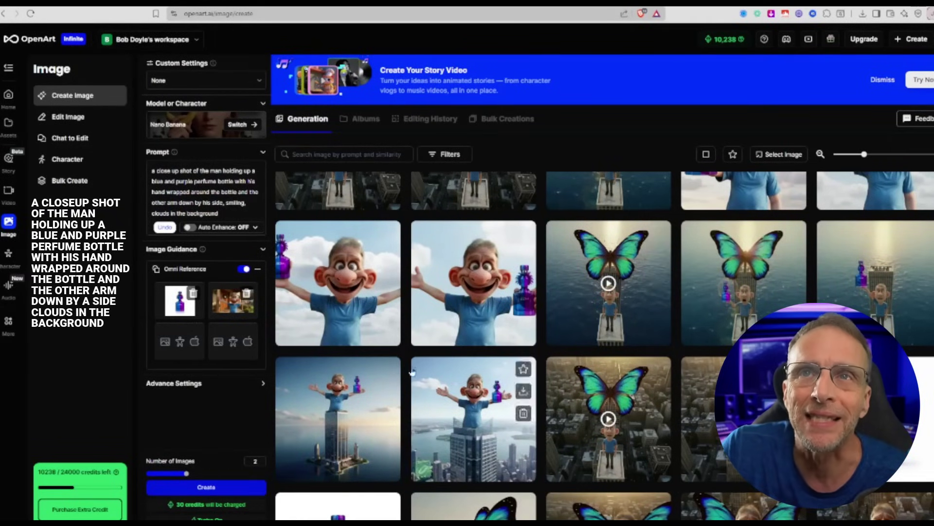
pyautogui.click(341, 292)
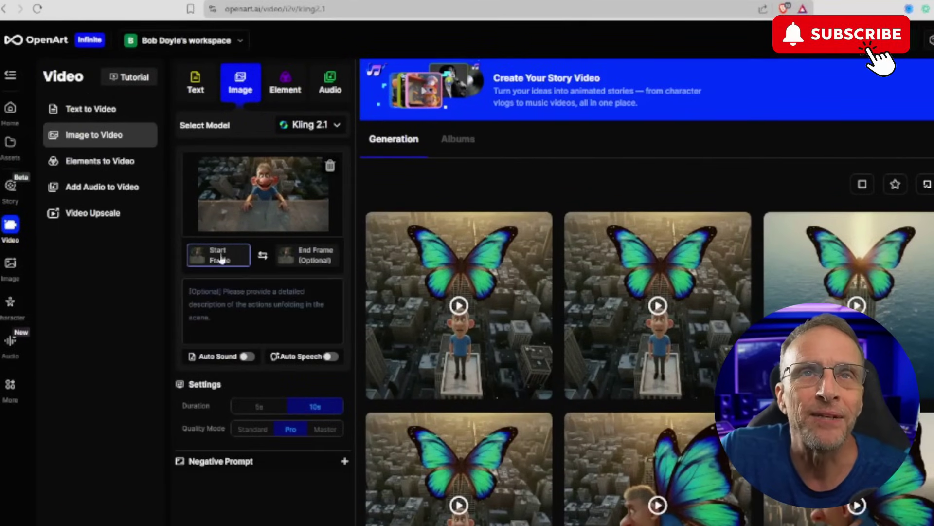
# - Pick the butterfly-winged man from History as the Kling 2.1 end frame
pyautogui.click(245, 291)
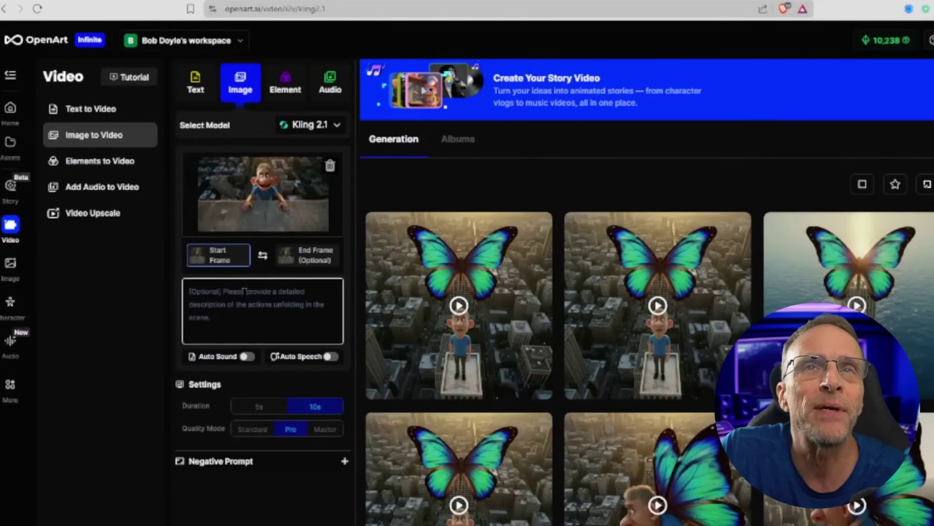
pyautogui.click(308, 260)
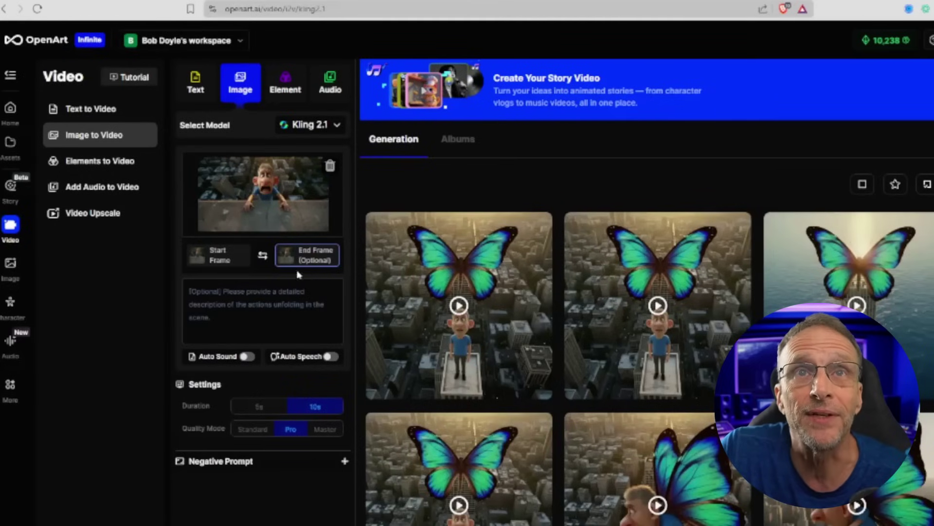
pyautogui.click(263, 259)
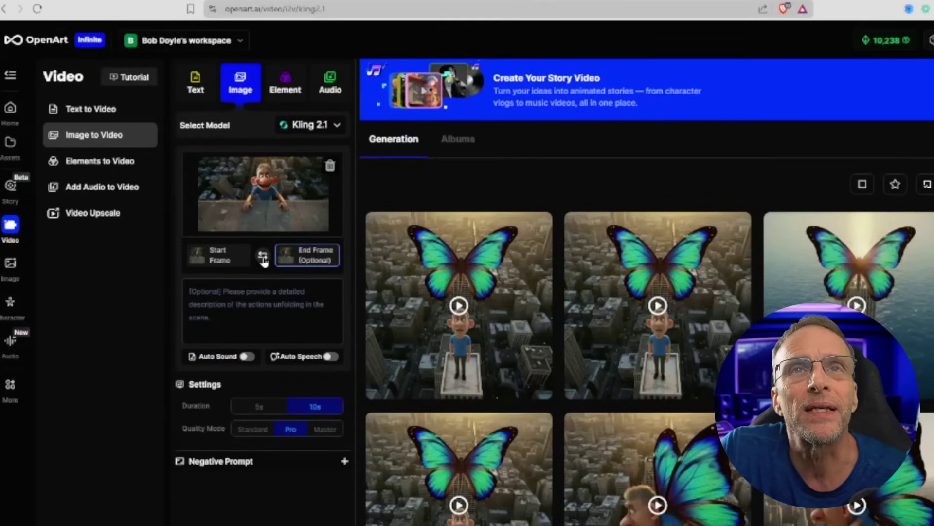
pyautogui.click(228, 257)
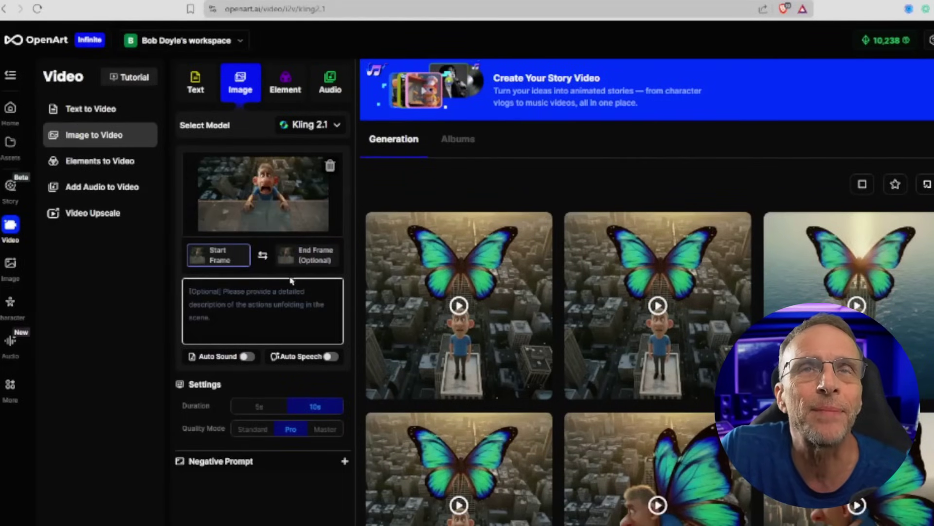
pyautogui.click(317, 266)
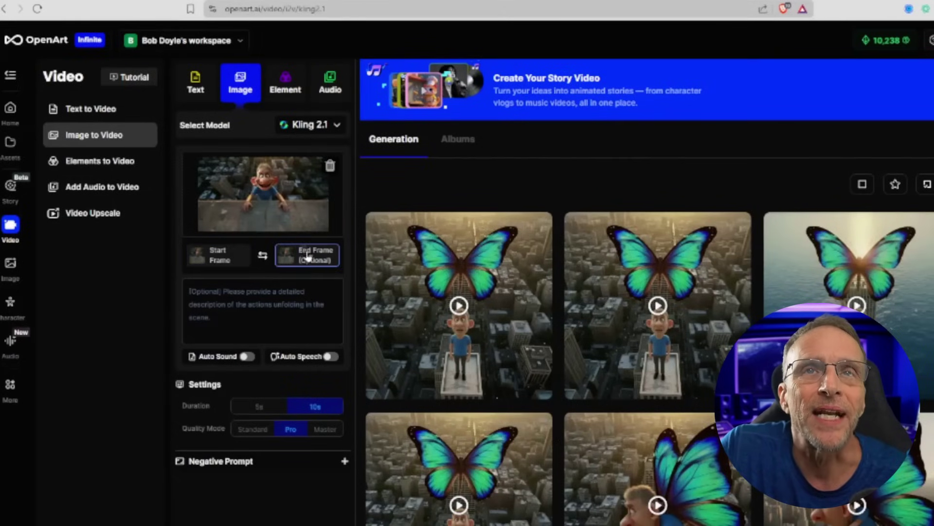
pyautogui.click(311, 229)
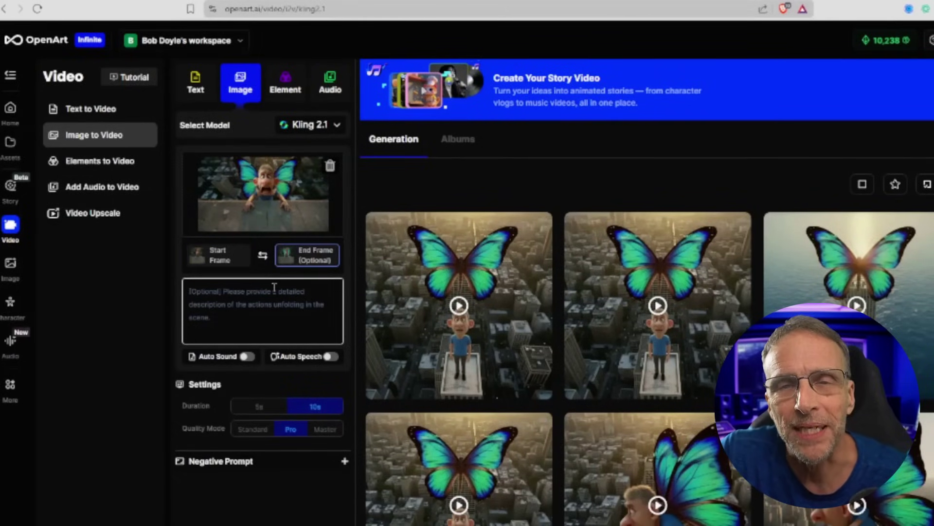